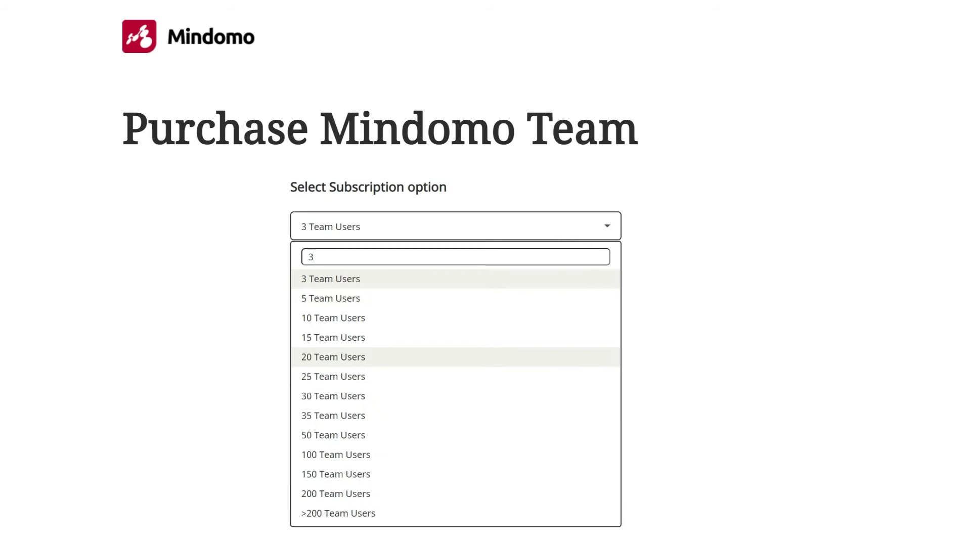
Step: Confirm the 25 Team Users subscription, keeping the 1-year period
key("Return")
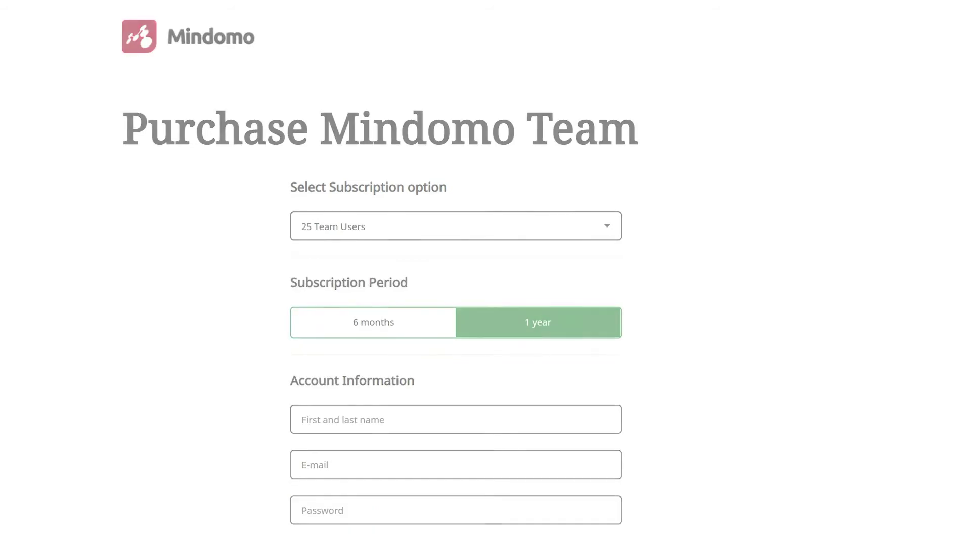
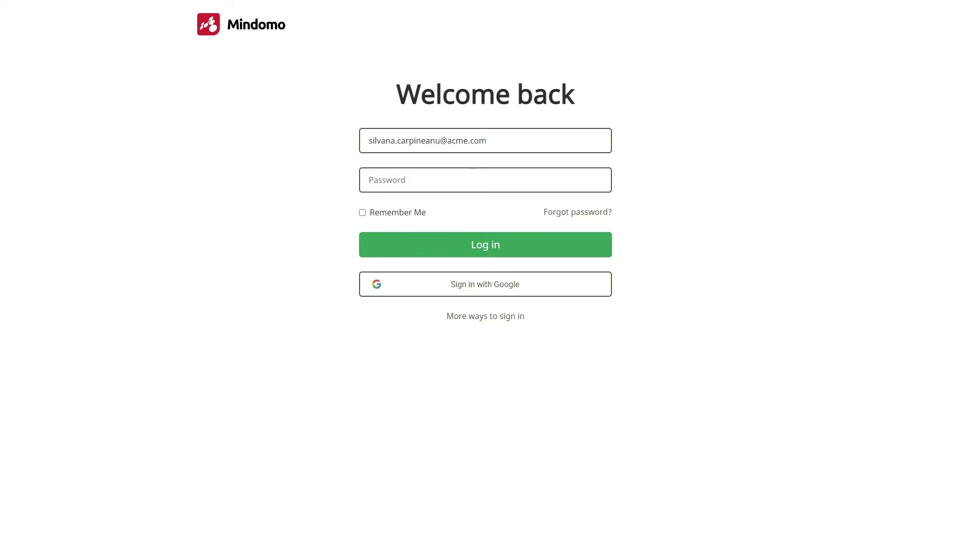
Step: Log in with the account e-mail and password, then go to Team Admin from the avatar menu
key("Tab")
type("••")
type("•••••••")
key("Return")
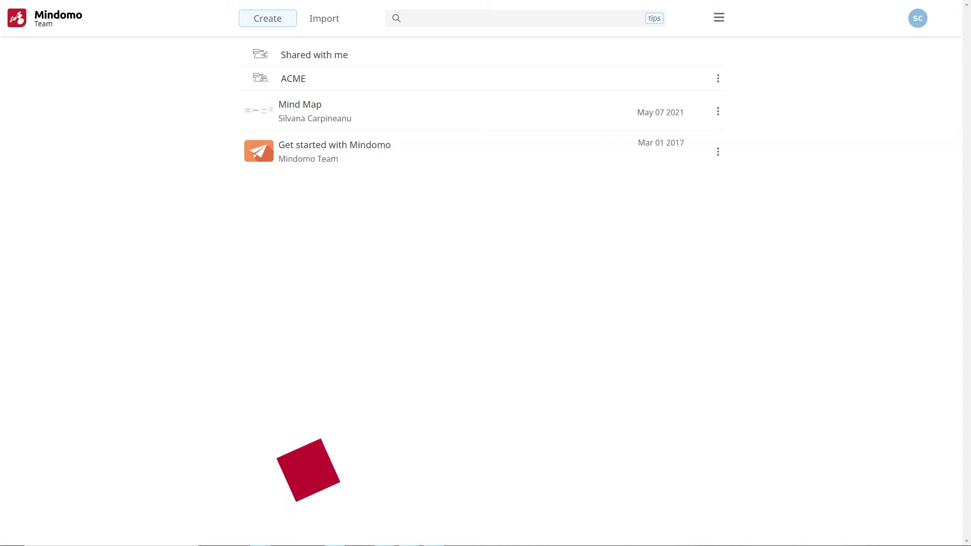
left_click(917, 18)
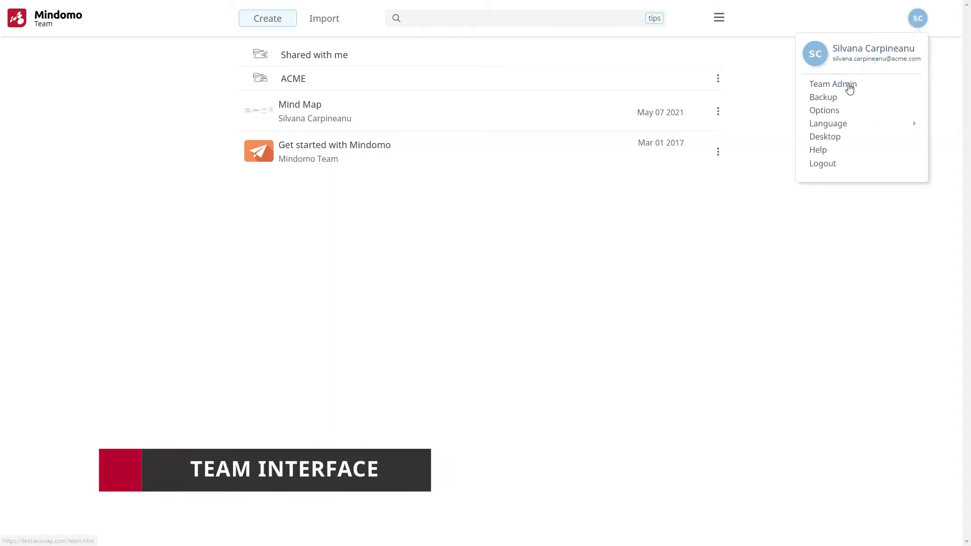
left_click(848, 85)
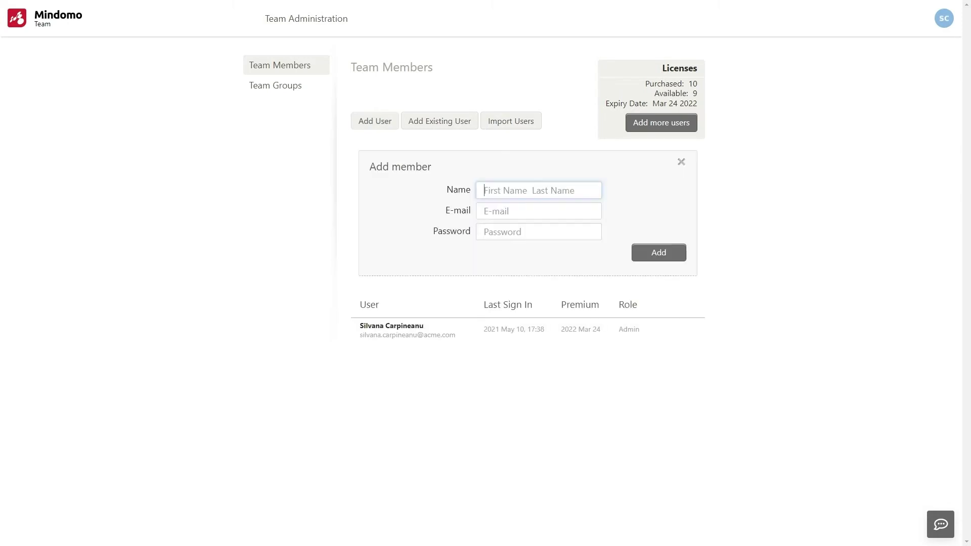
Step: Add a new member with their full name, e-mail and password, keeping the User role
key("Tab")
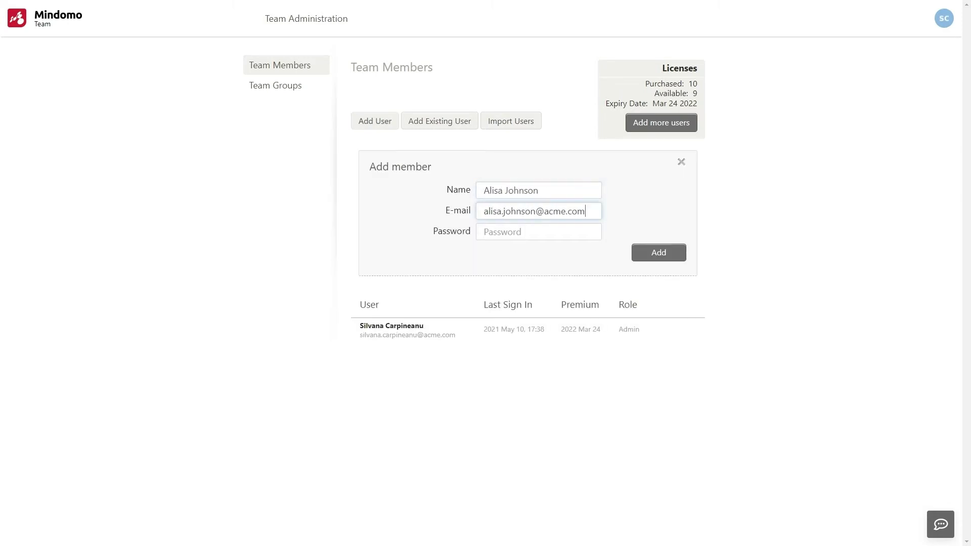
key("Tab")
type("*********")
key("Tab")
key("Return")
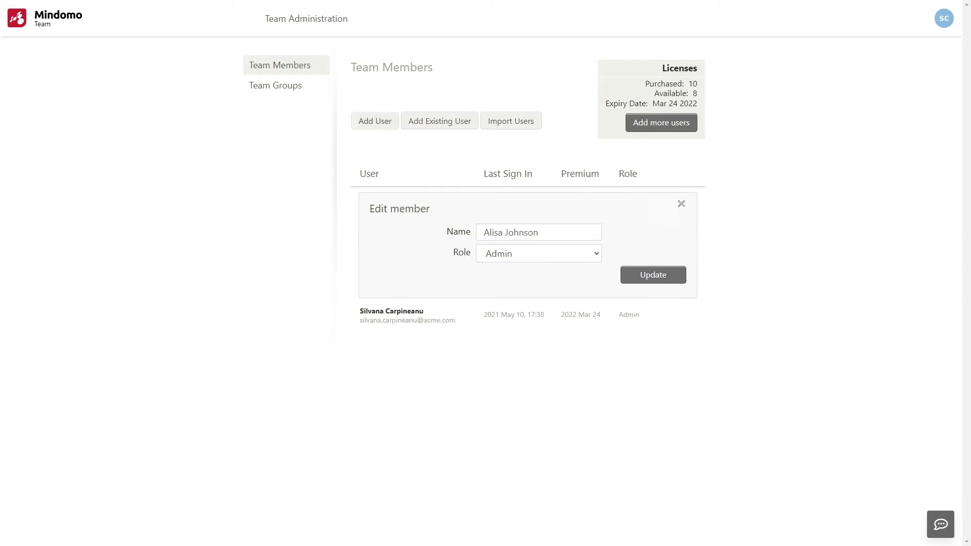
key("alt+Down")
key("Return")
key("Return")
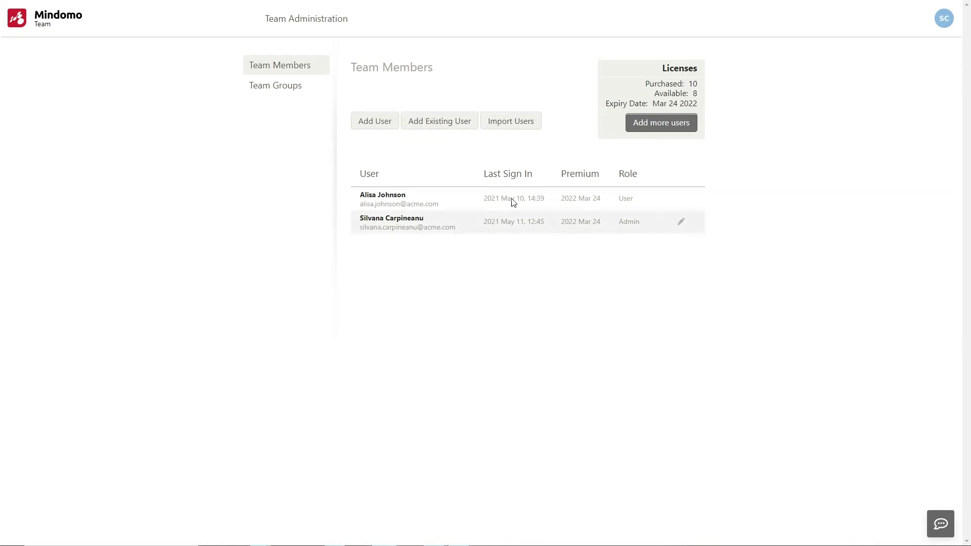
Step: Add an existing user to the team by their e-mail, then view the Team Groups page
left_click(437, 123)
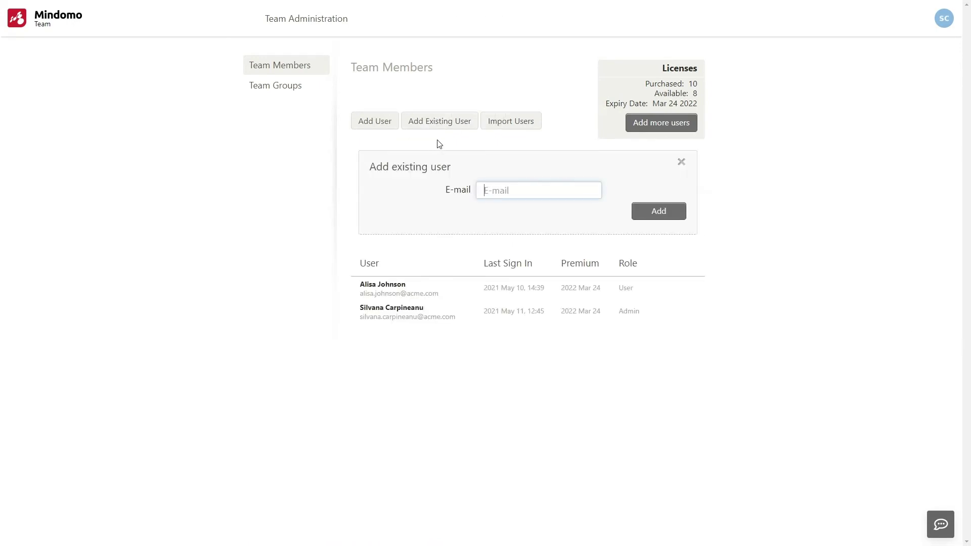
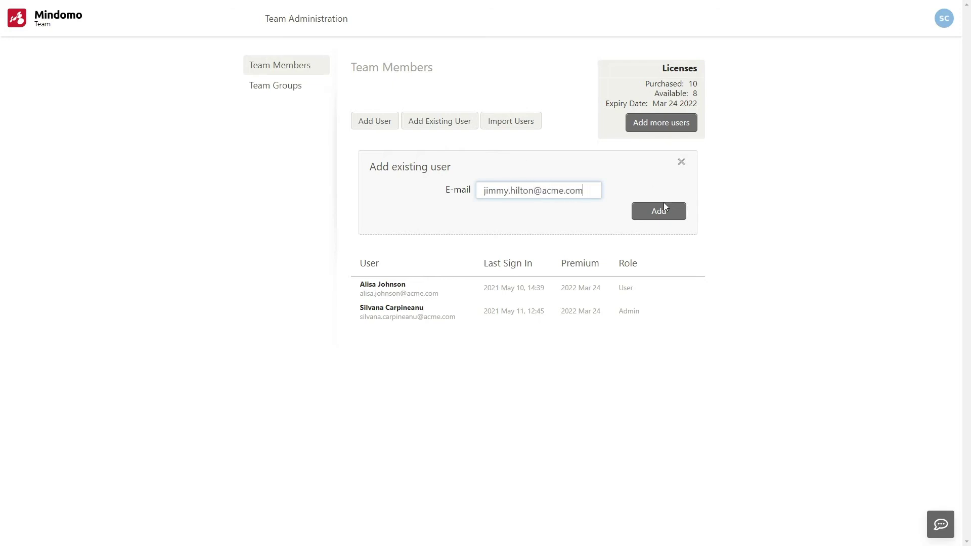
left_click(660, 211)
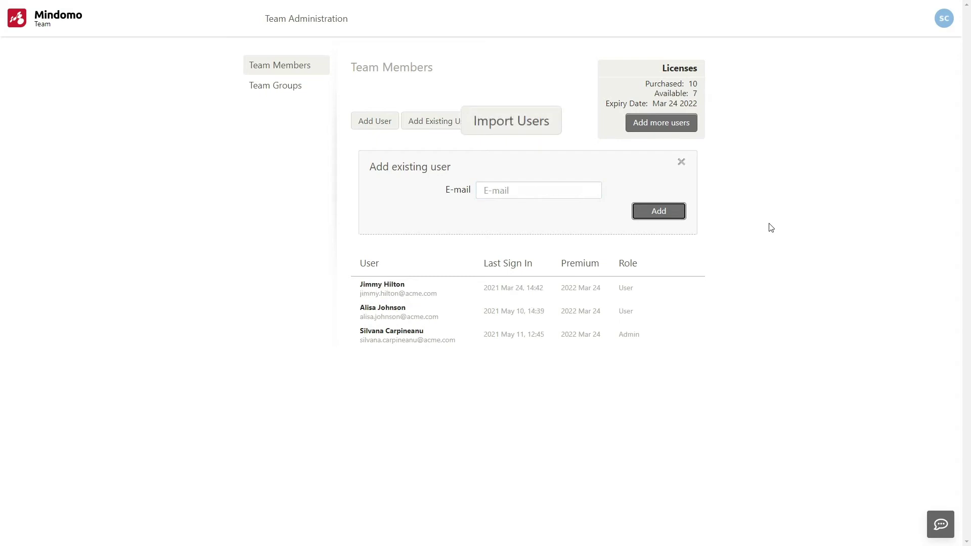
left_click(529, 122)
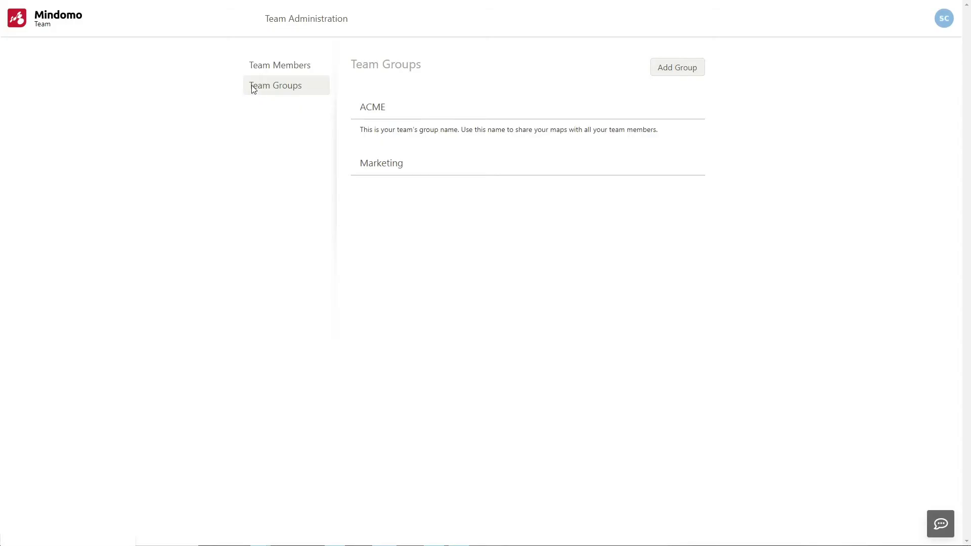
Step: Create a Marketing group and add two team members to it
left_click(670, 74)
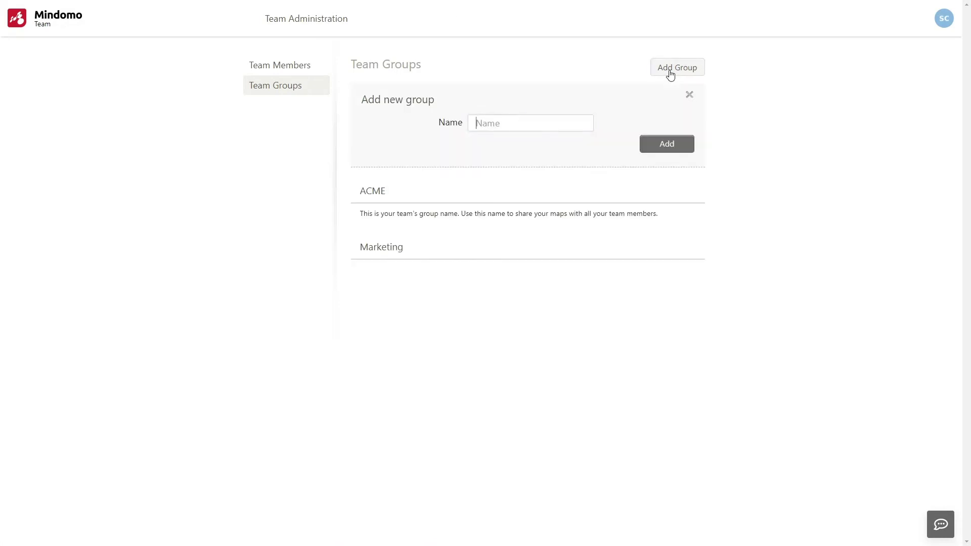
type("Marketing")
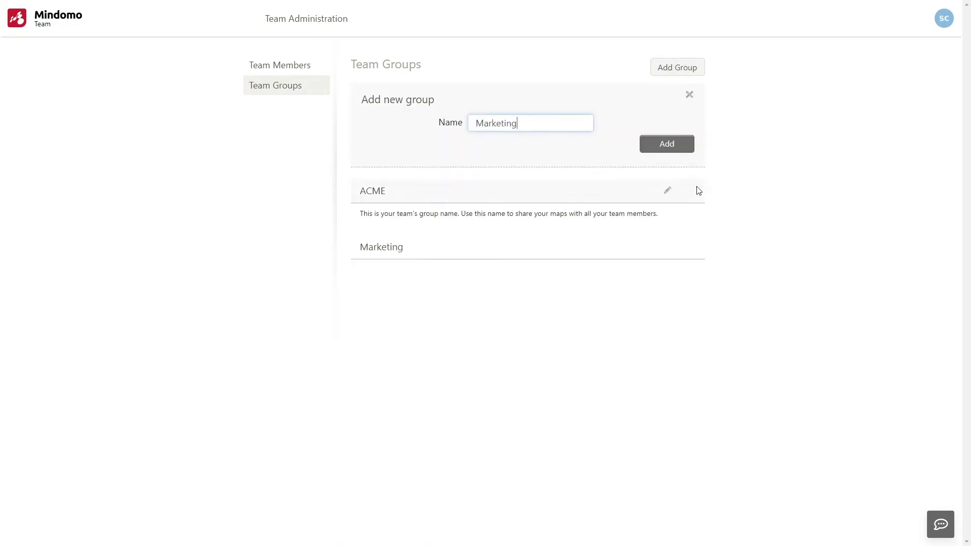
left_click(675, 146)
left_click(697, 190)
left_click(520, 161)
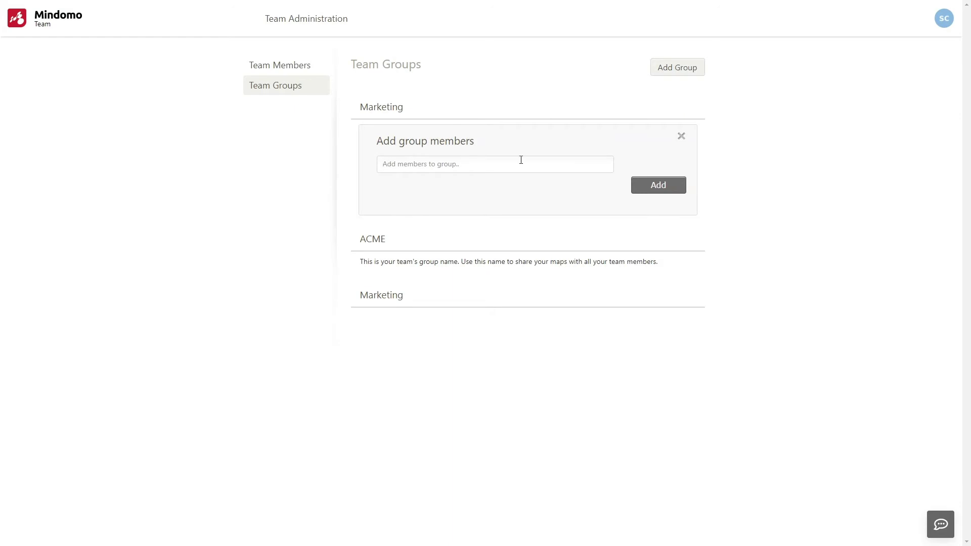
type("J")
left_click(510, 184)
type("alis")
left_click(475, 183)
left_click(650, 186)
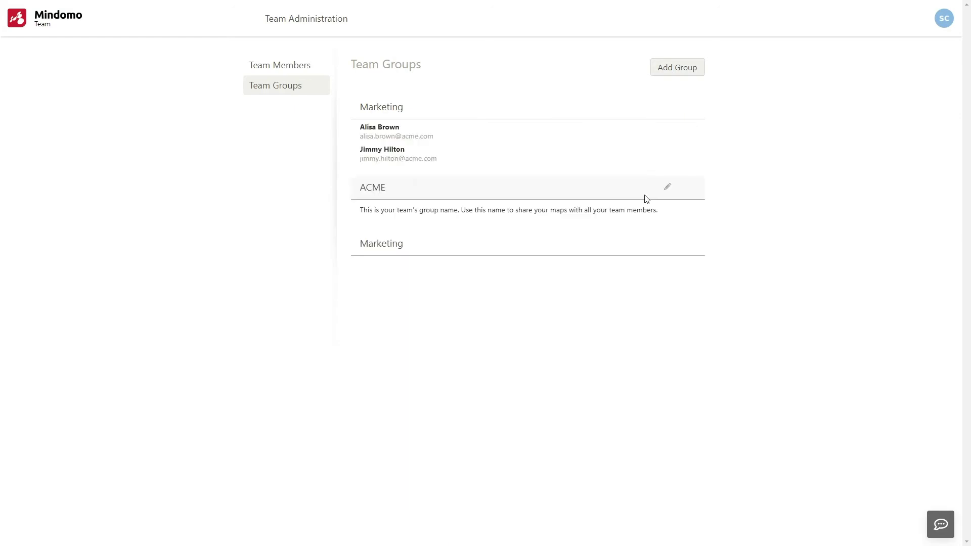
Step: Create a Sales group and add two team members to it
left_click(664, 74)
type("Sales")
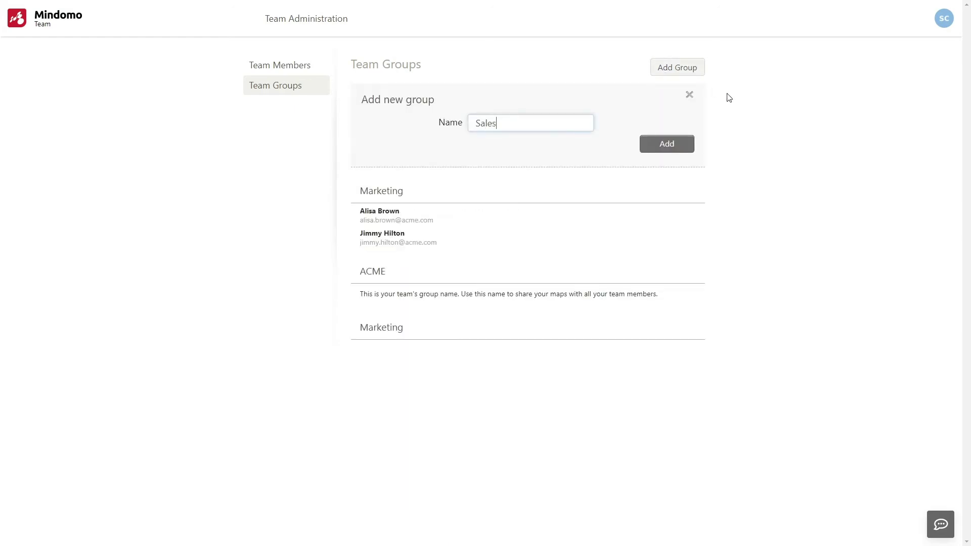
left_click(687, 146)
left_click(698, 189)
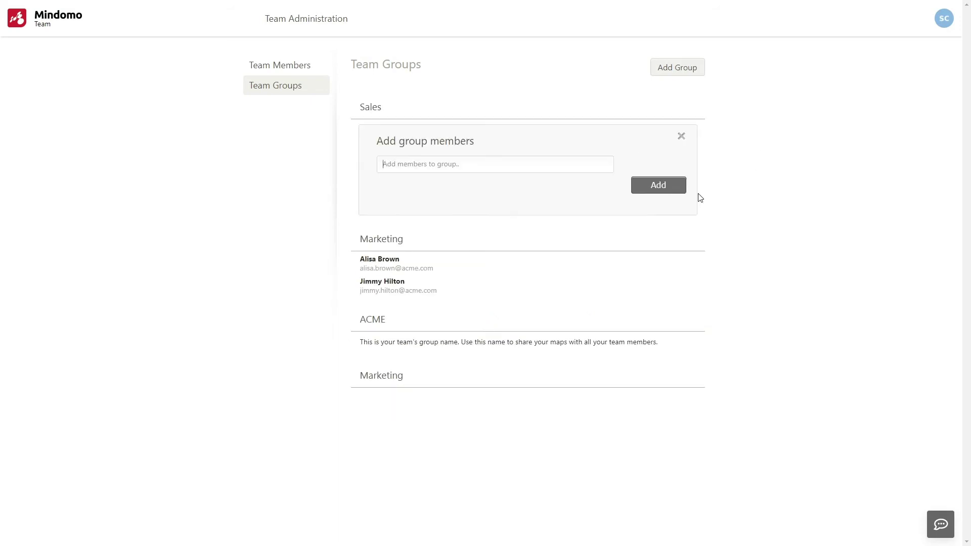
type("ma")
left_click(412, 184)
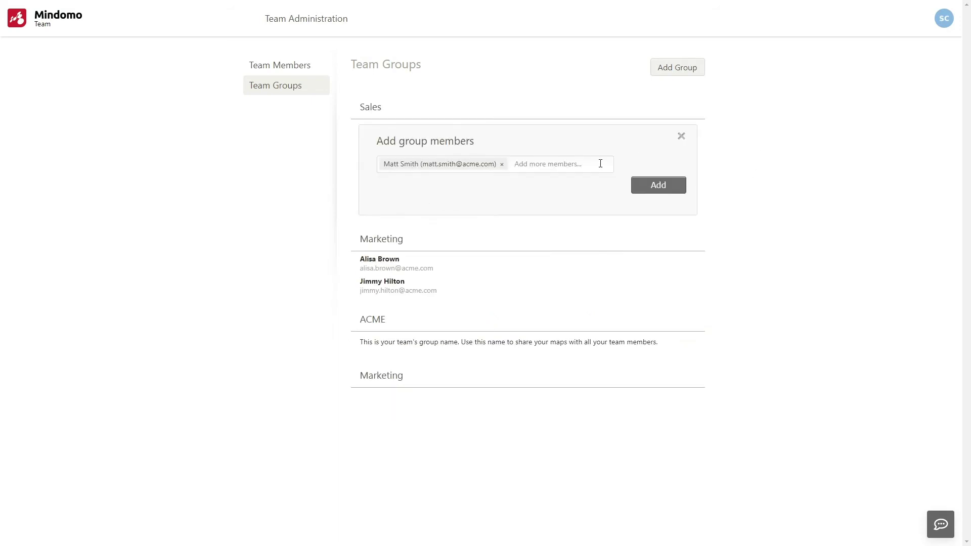
type("m")
left_click(557, 219)
left_click(652, 201)
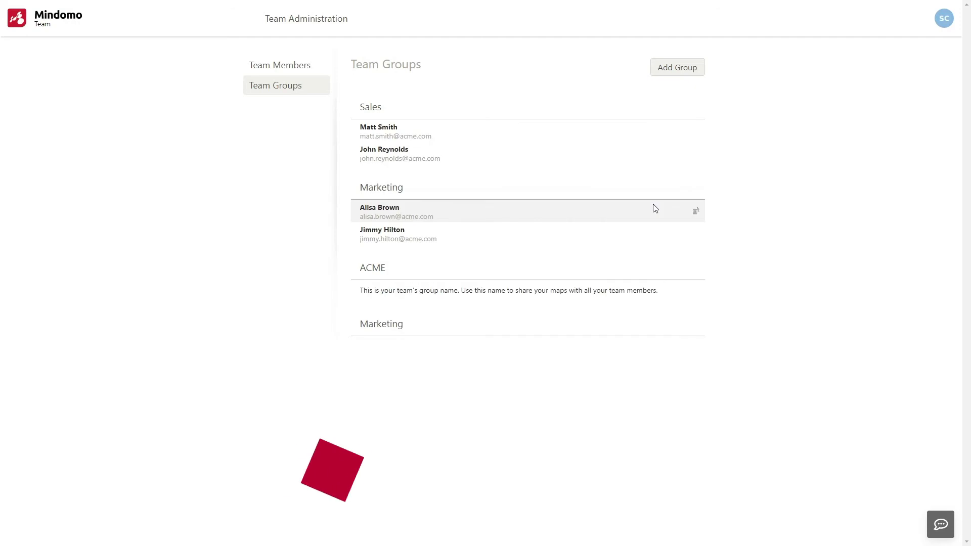
Step: Create team folder 'Sales for July 2021', shared with Sales and Upload unchecked
left_click(59, 20)
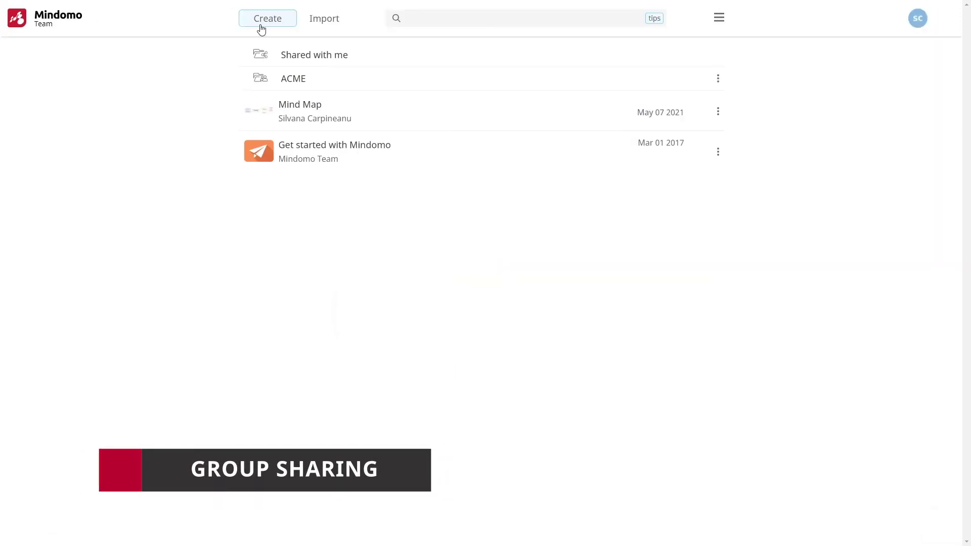
left_click(261, 22)
left_click(667, 330)
triple_click(583, 242)
type("Sales for July 2021")
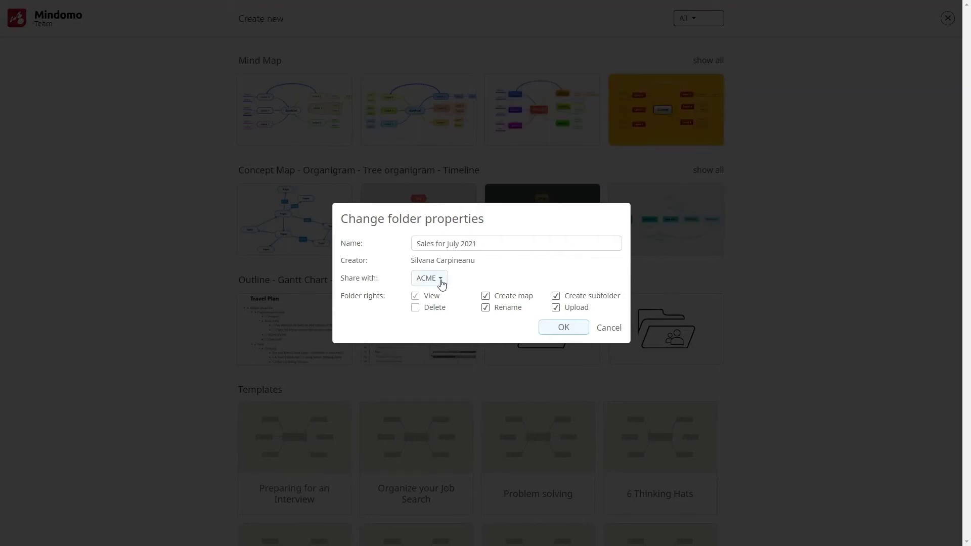
left_click(438, 279)
left_click(440, 331)
left_click(555, 308)
left_click(585, 330)
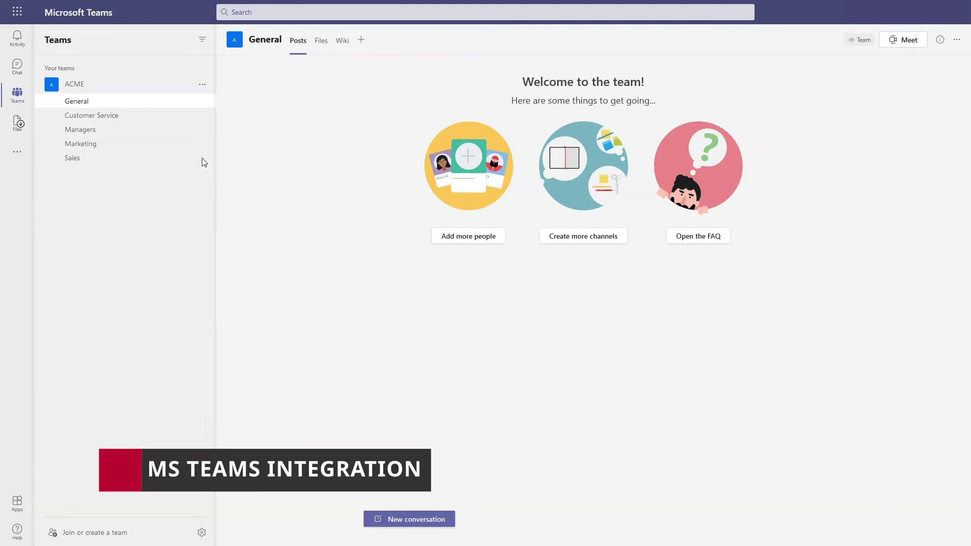
Step: Open the Mindomo app in Teams and pin it to the left rail
left_click(18, 152)
left_click(97, 106)
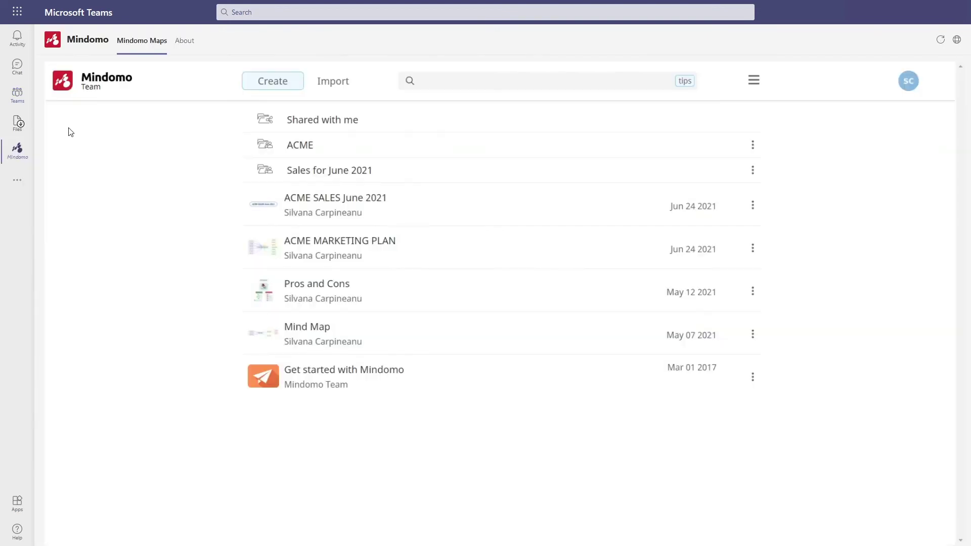
right_click(19, 150)
left_click(57, 153)
Step: Preview the Pros and Cons map, then return to the ACME team's channels
left_click(302, 285)
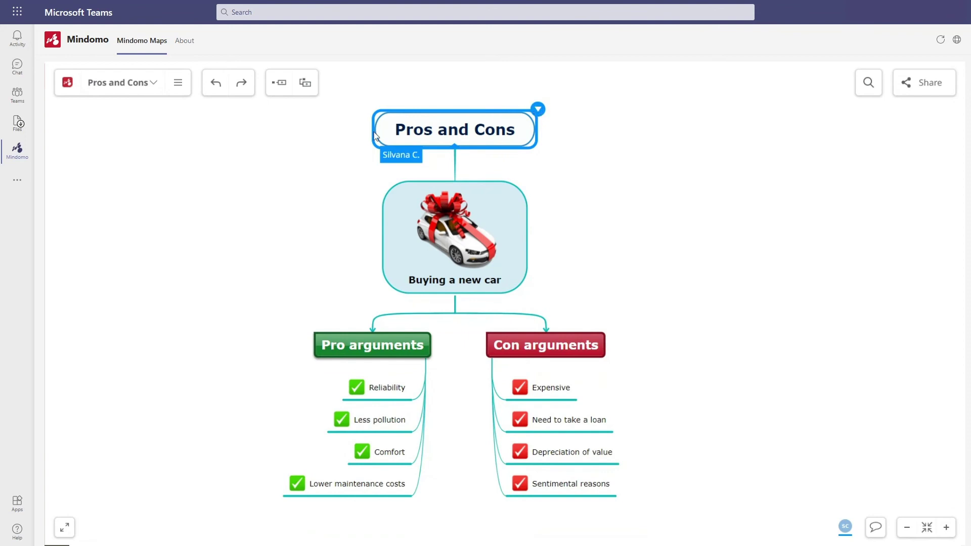
left_click(67, 82)
left_click(26, 95)
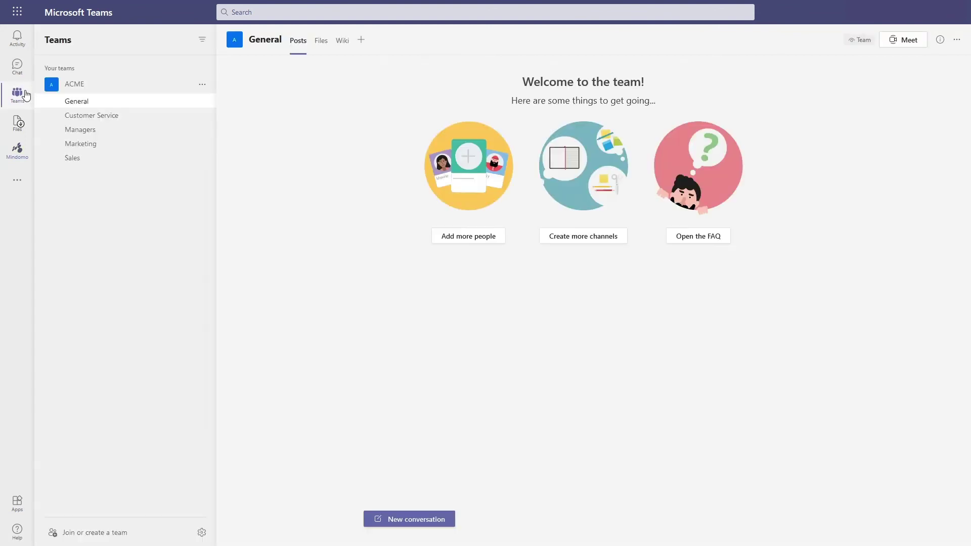
Step: Add a Mindomo tab with the 'Pros and Cons for cars' map to Marketing, panning to its argument lists
left_click(101, 144)
left_click(378, 40)
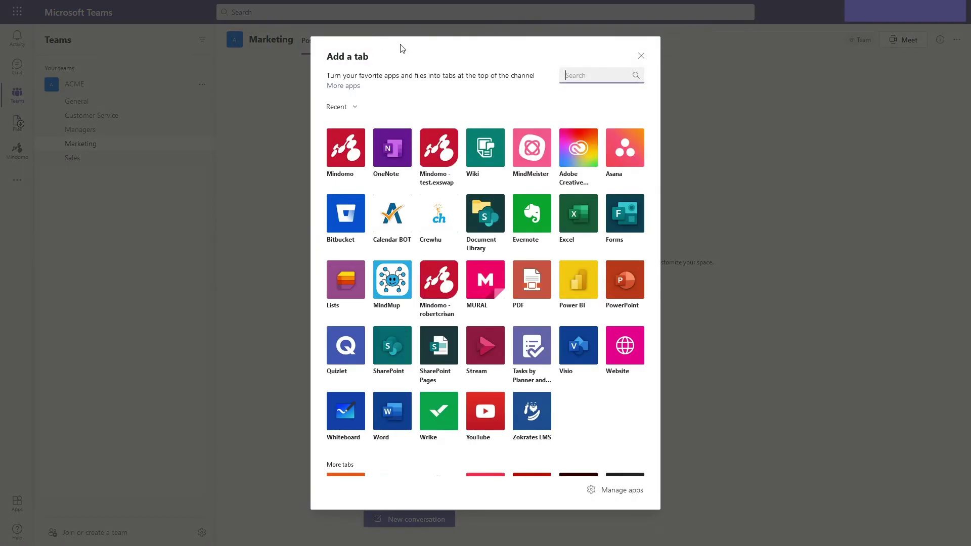
left_click(342, 147)
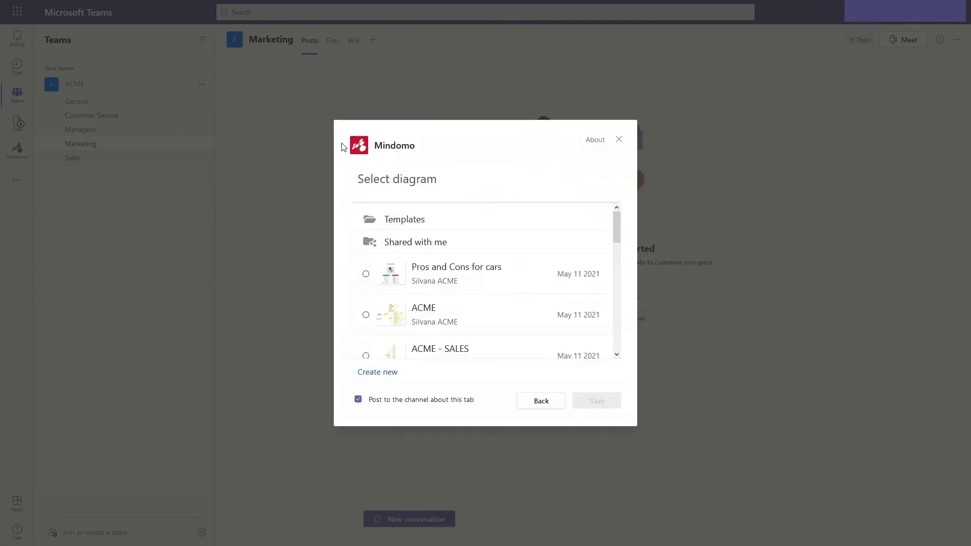
left_click(448, 269)
left_click(596, 401)
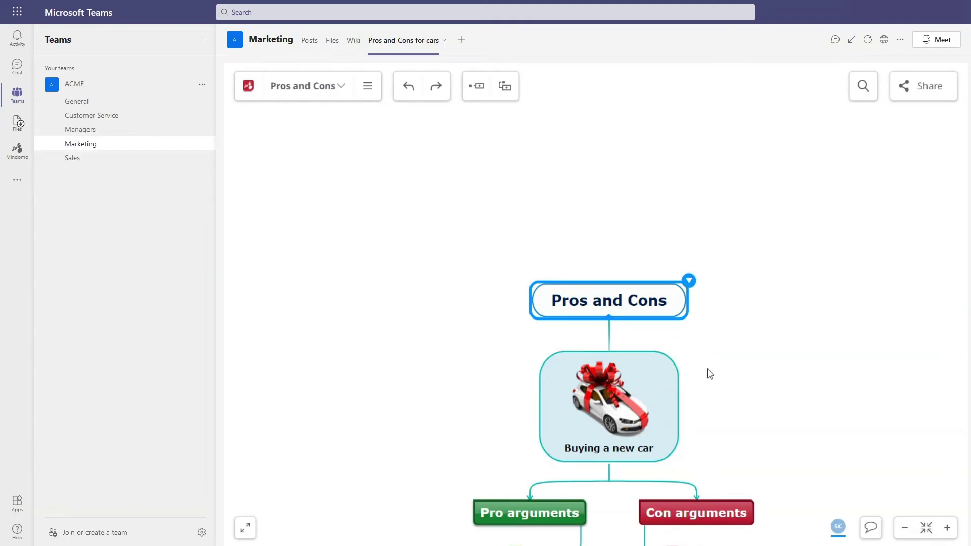
left_click_drag(708, 373, 729, 223)
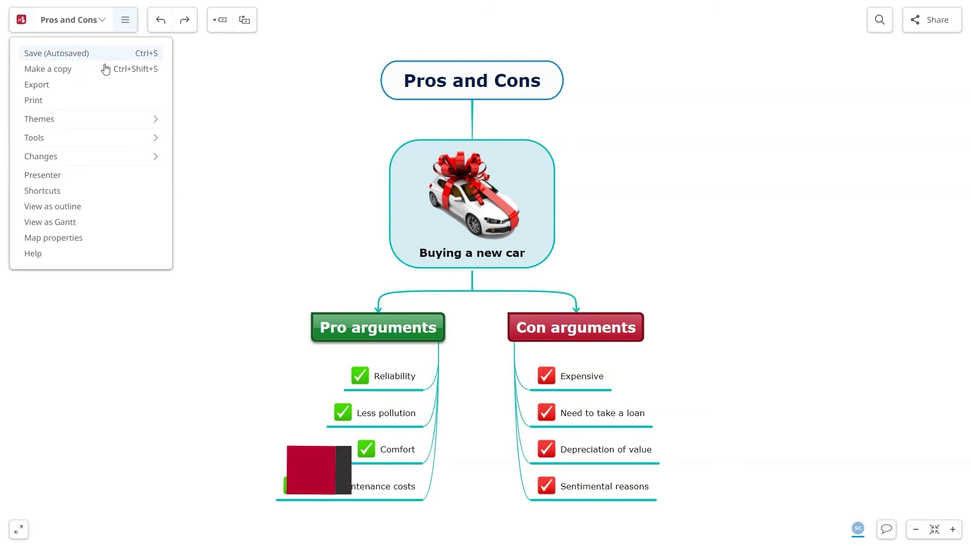
Step: Open Export As and view the Mind Map formats (.mom, .pmom, Freemind, MindManager)
left_click(105, 83)
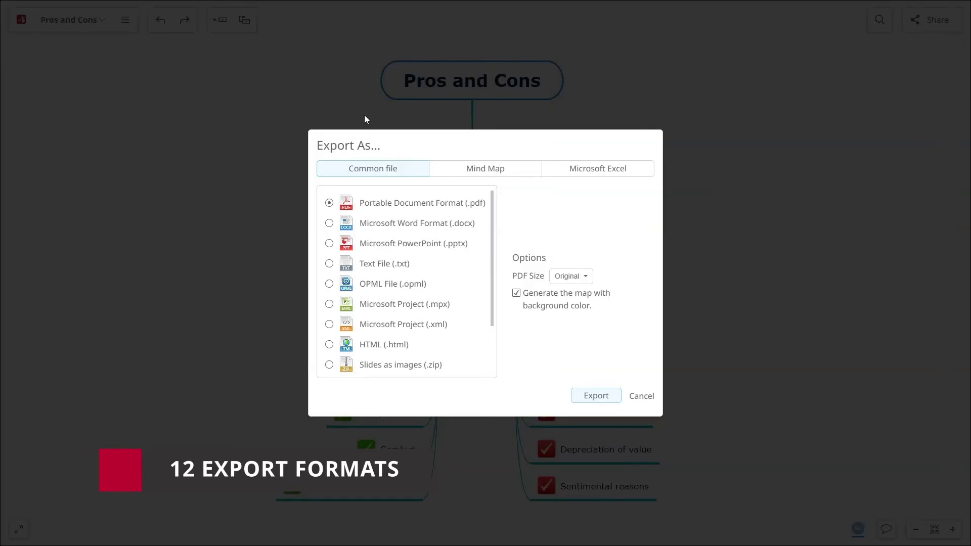
left_click(467, 169)
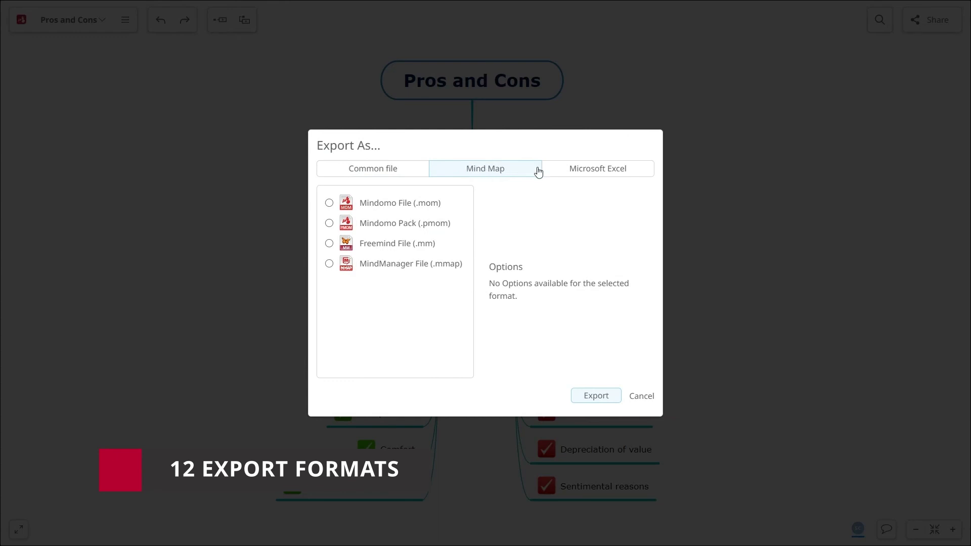